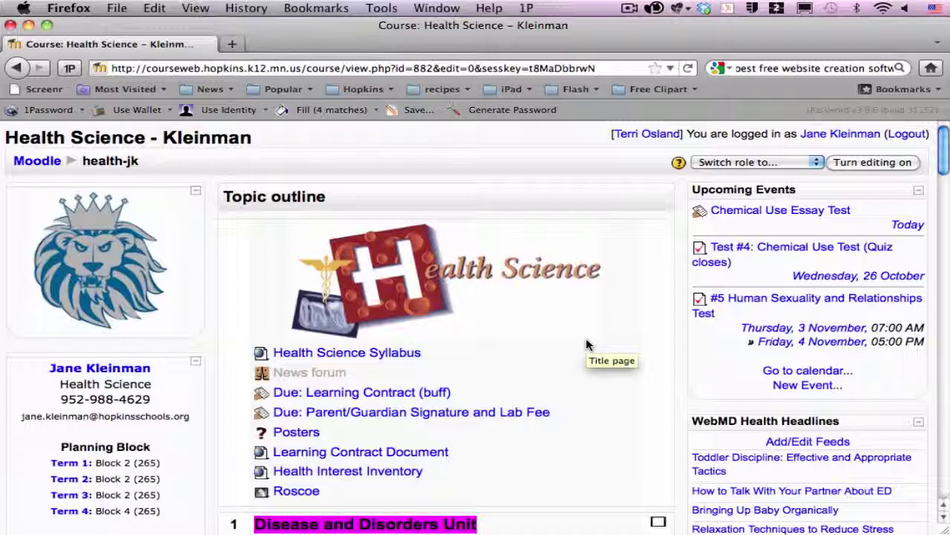
Step: Open the Health Science question bank and review its categories, leaving Default selected
scroll(587, 344, down, 7)
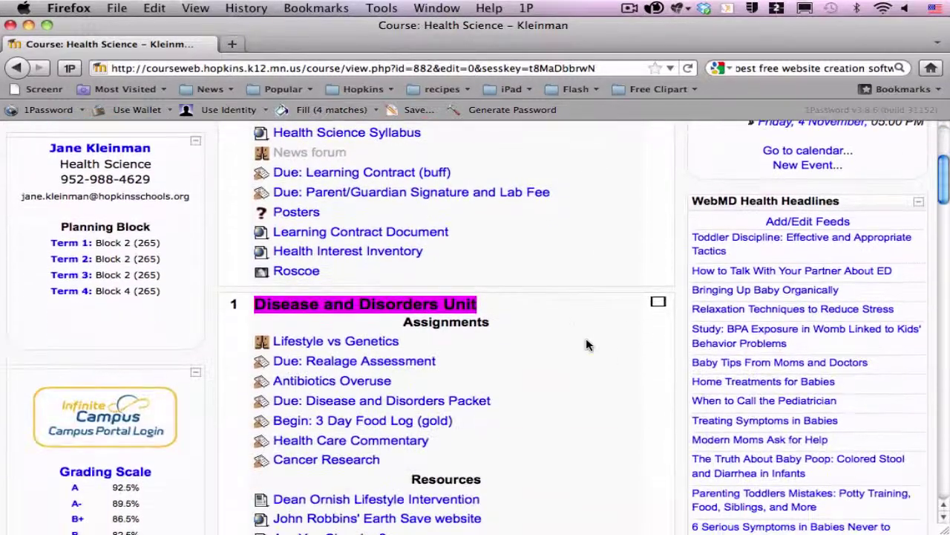
scroll(586, 344, down, 17)
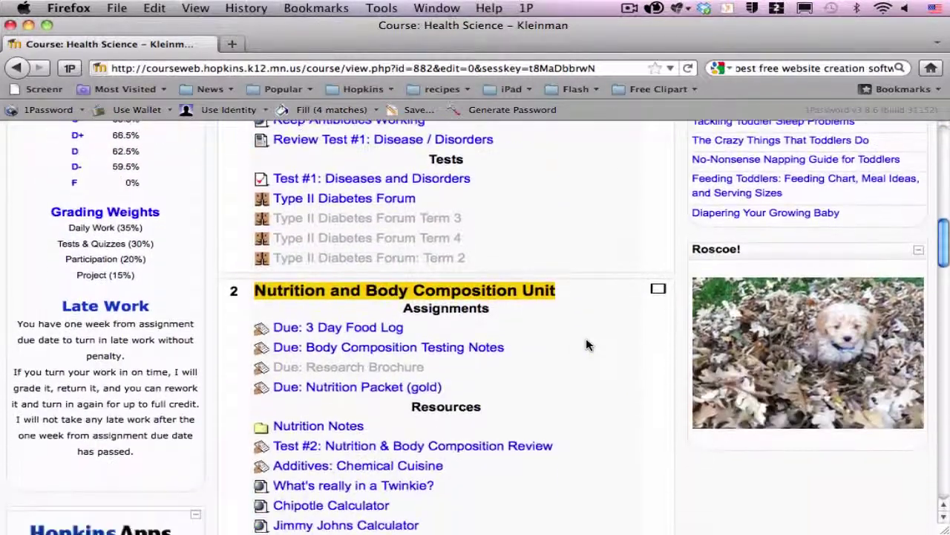
scroll(587, 345, down, 14)
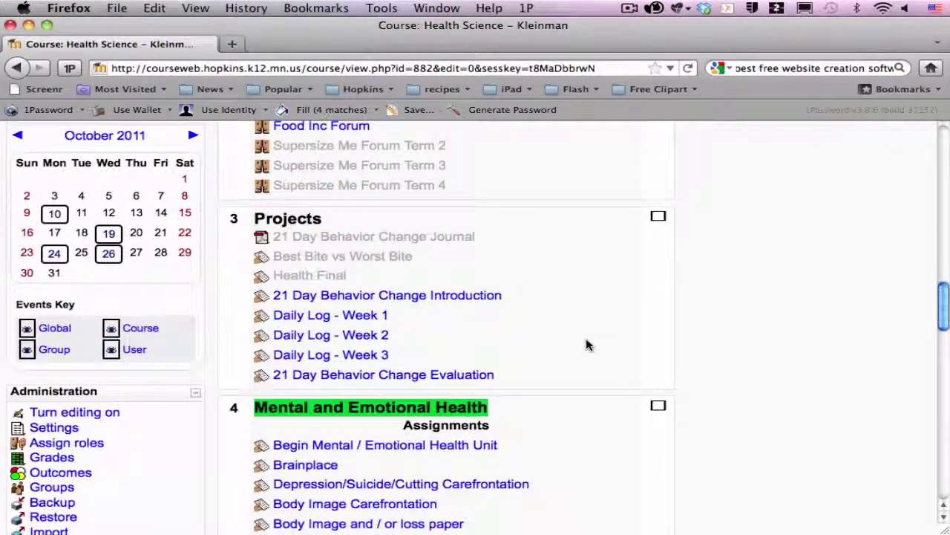
scroll(587, 345, down, 2)
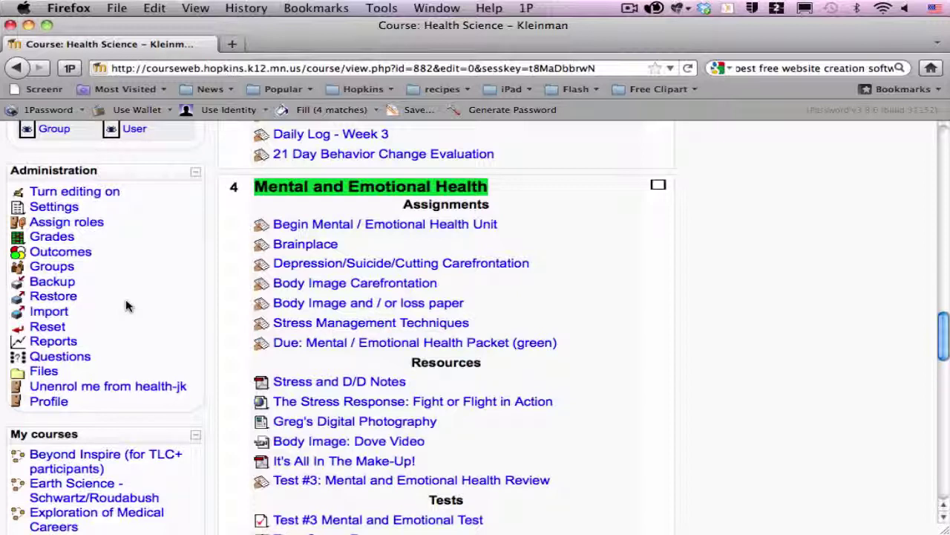
click(55, 362)
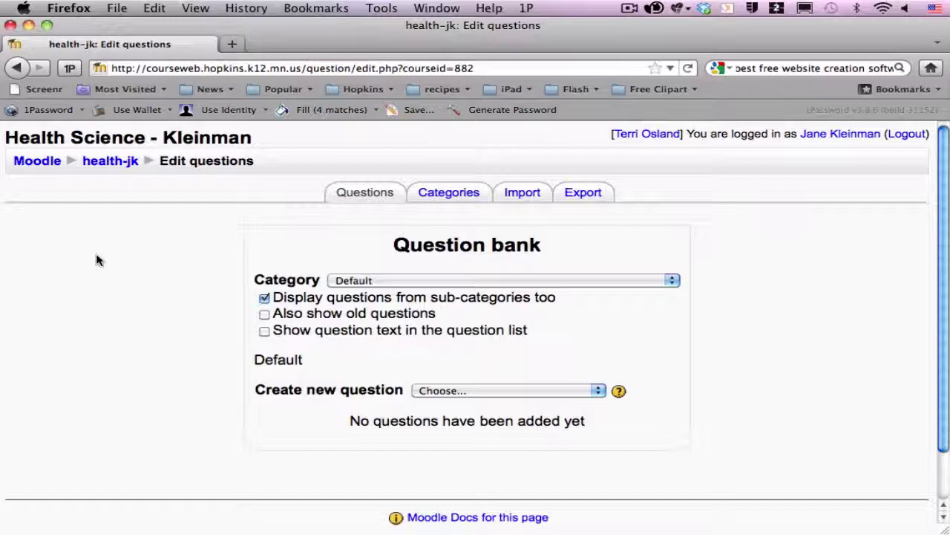
click(383, 281)
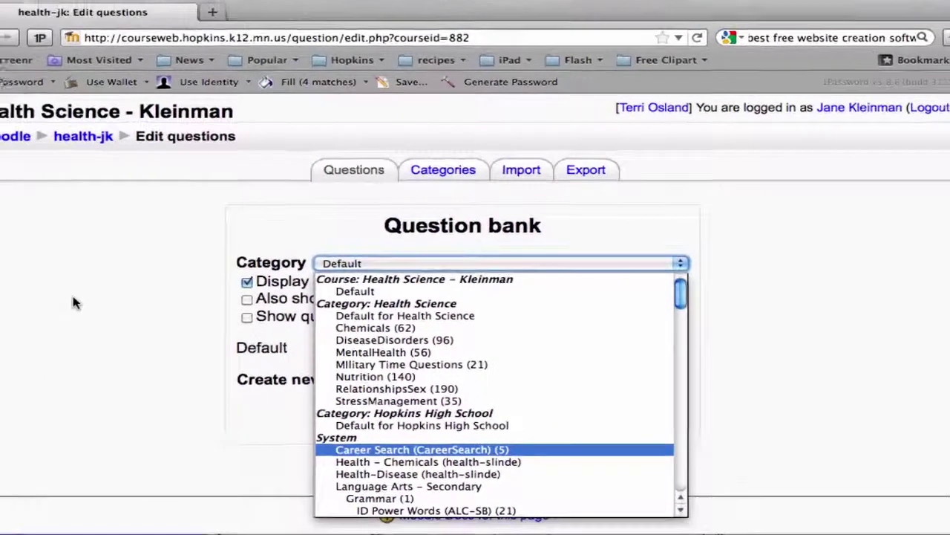
key(Escape)
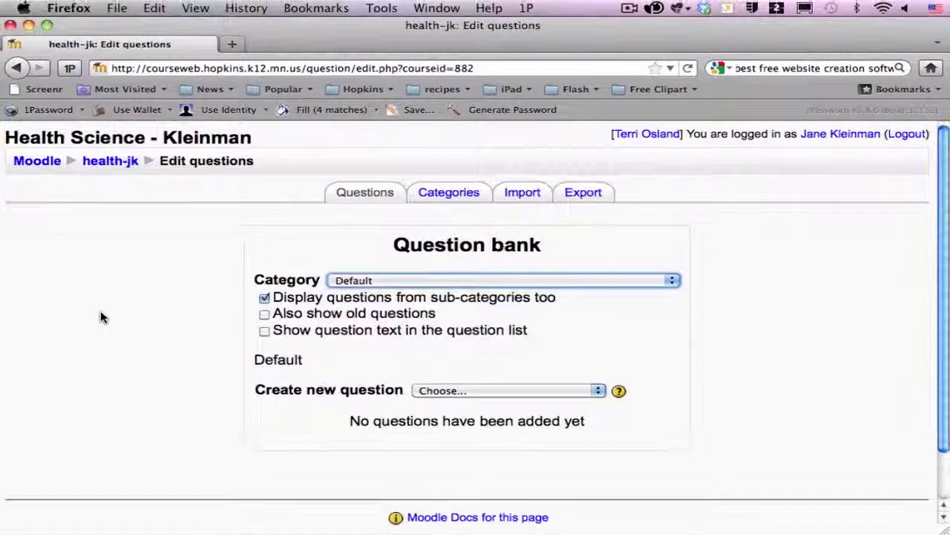
Step: Go to the Edit categories page and scroll down to the Add category form
click(458, 195)
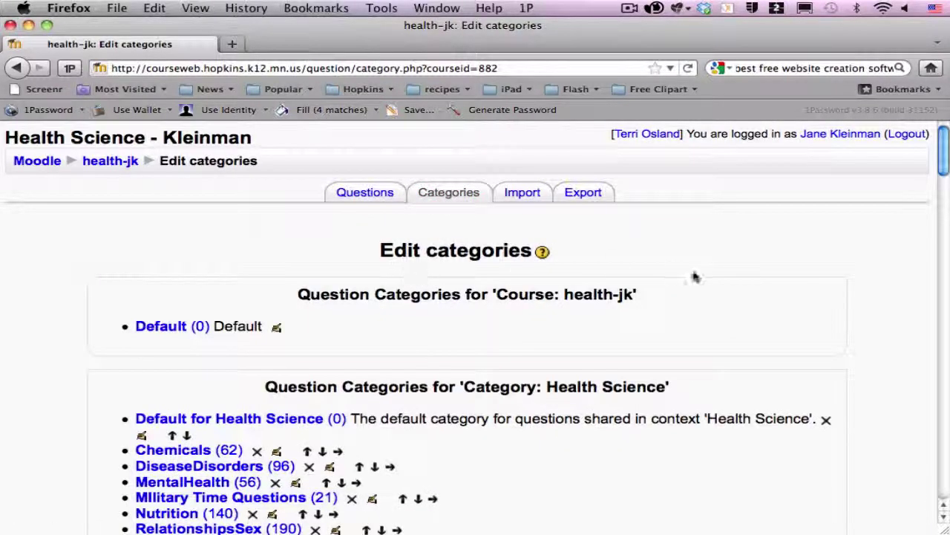
scroll(695, 277, down, 3)
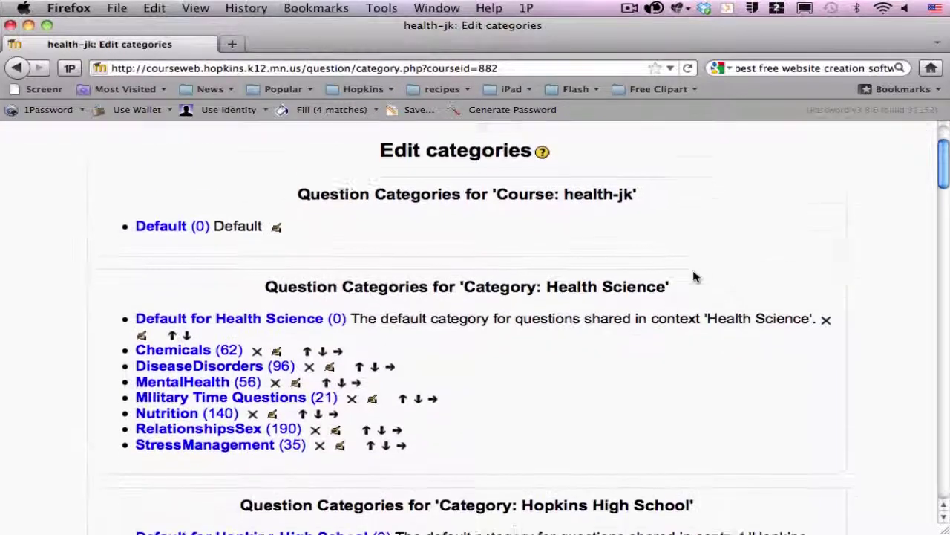
scroll(695, 277, down, 1)
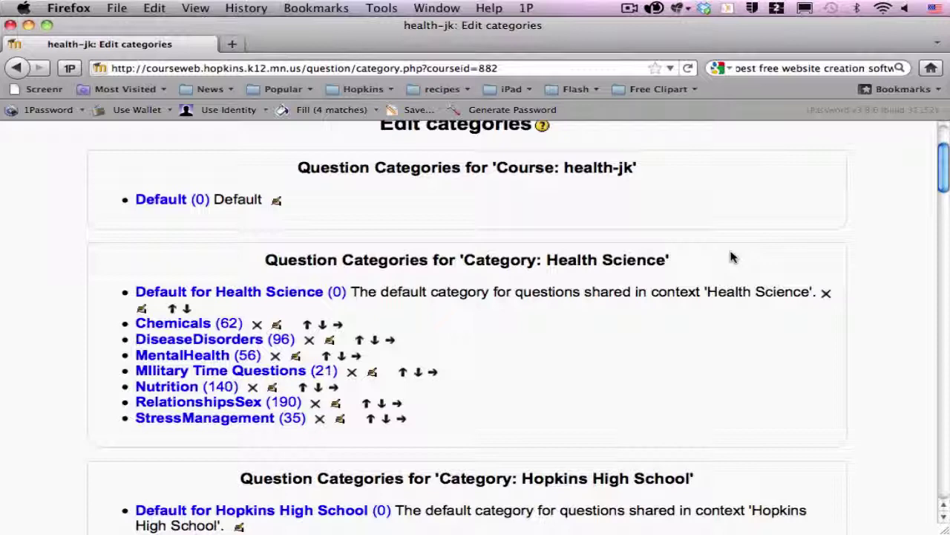
scroll(732, 257, up, 1)
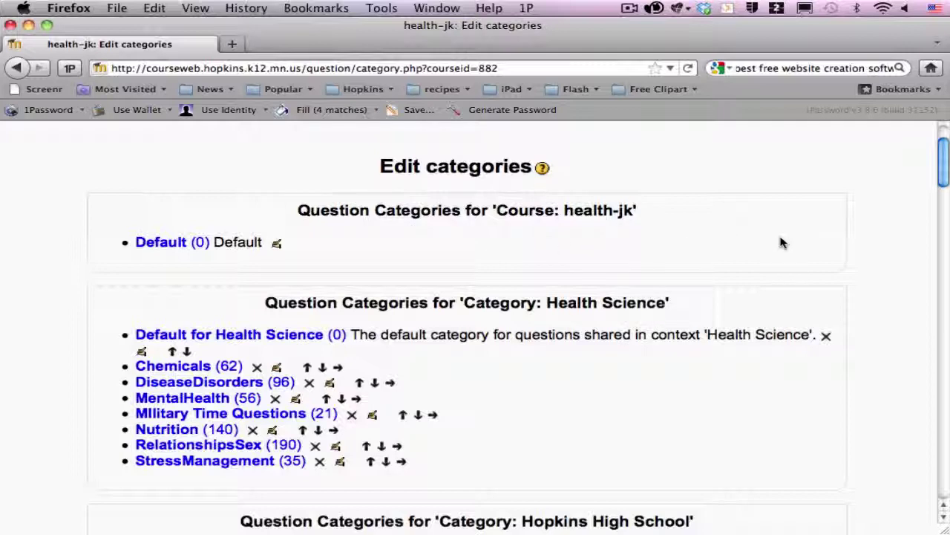
scroll(780, 242, down, 2)
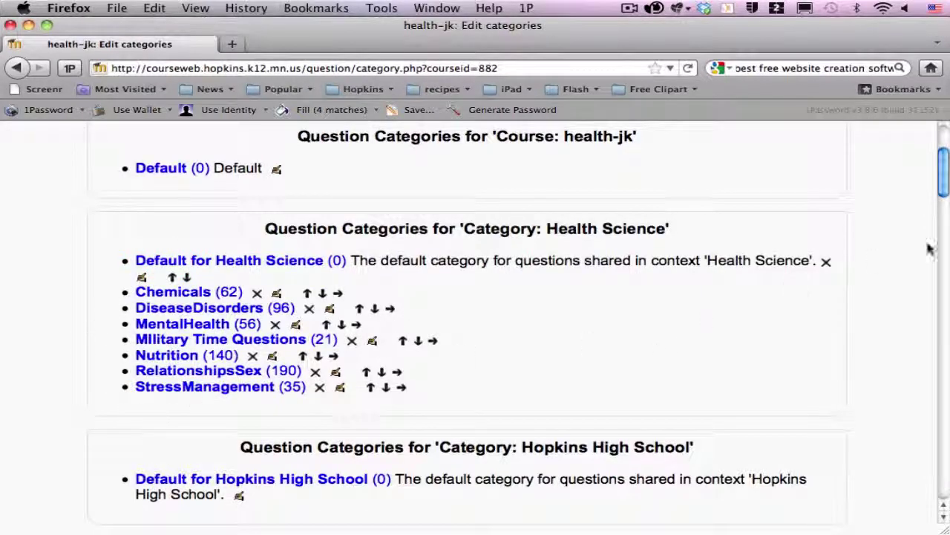
drag(946, 182, 921, 470)
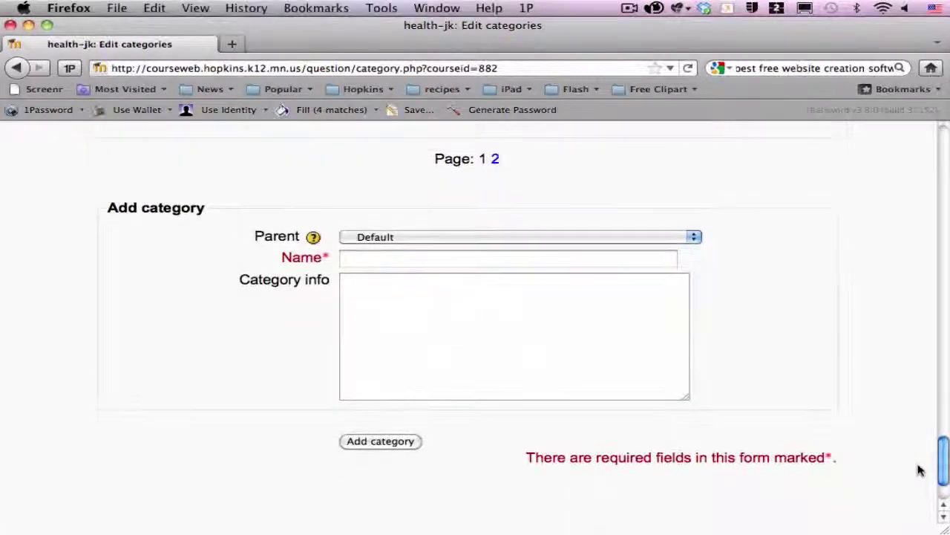
Step: Name the new category 'Media Literacy' with parent Top under Health Science
click(378, 261)
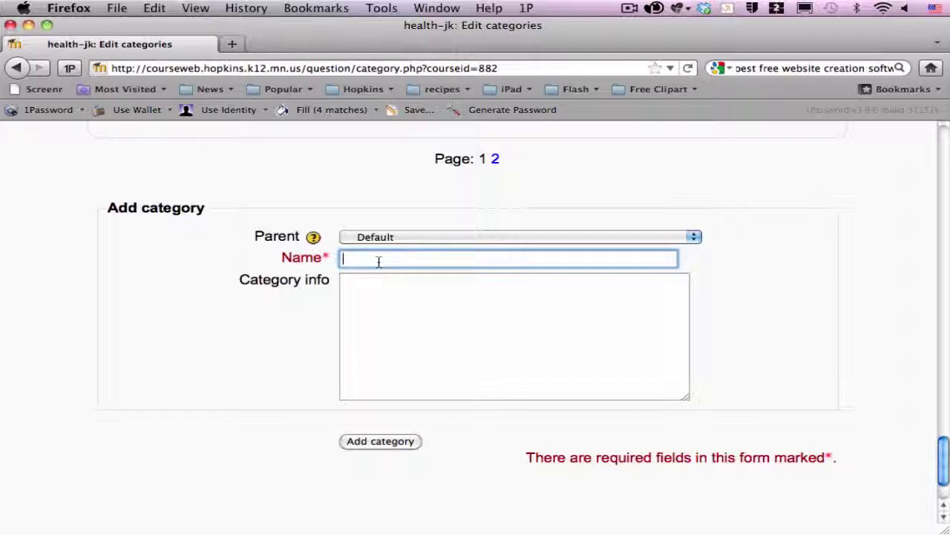
text(Media )
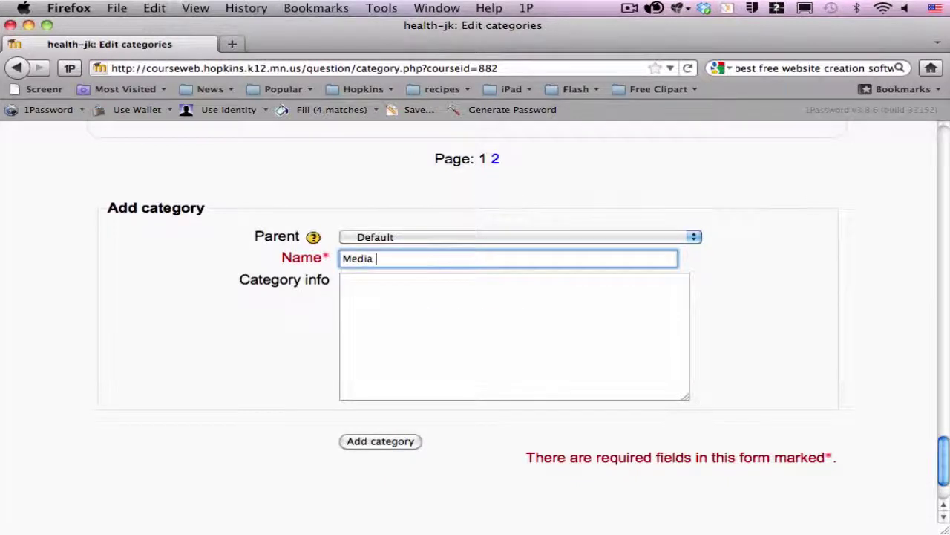
text(Literacy)
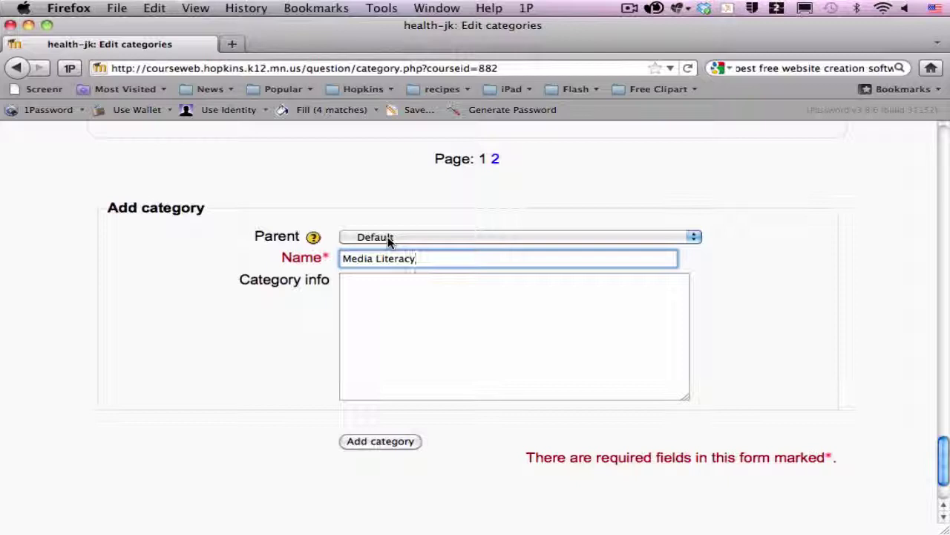
click(388, 237)
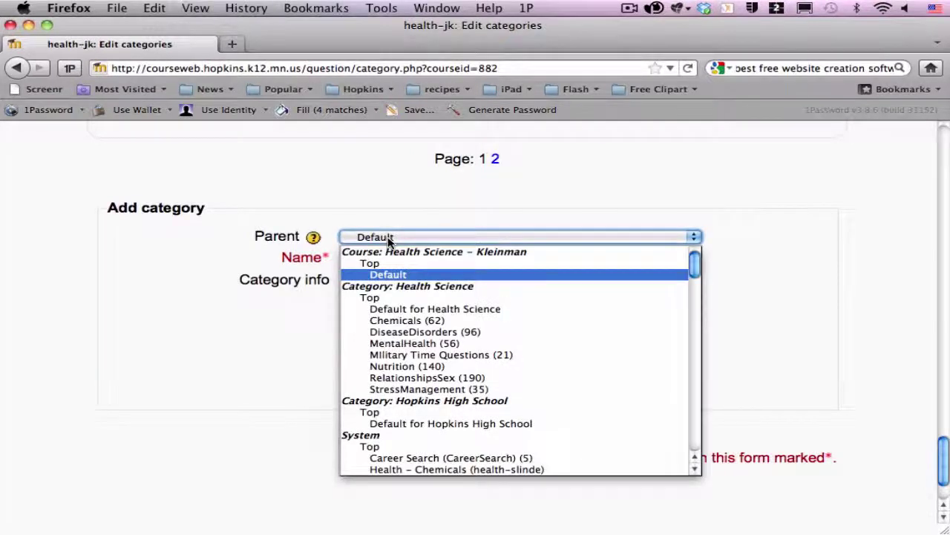
click(389, 298)
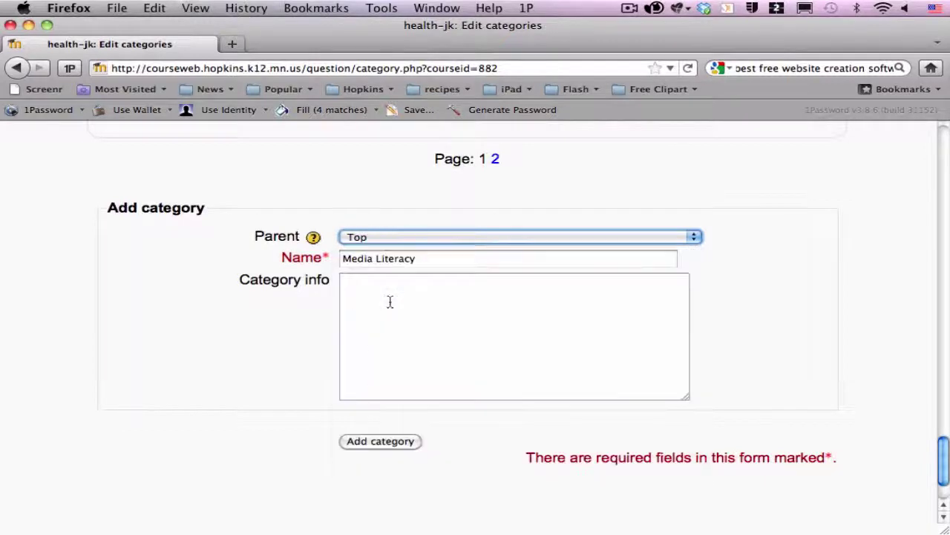
click(418, 239)
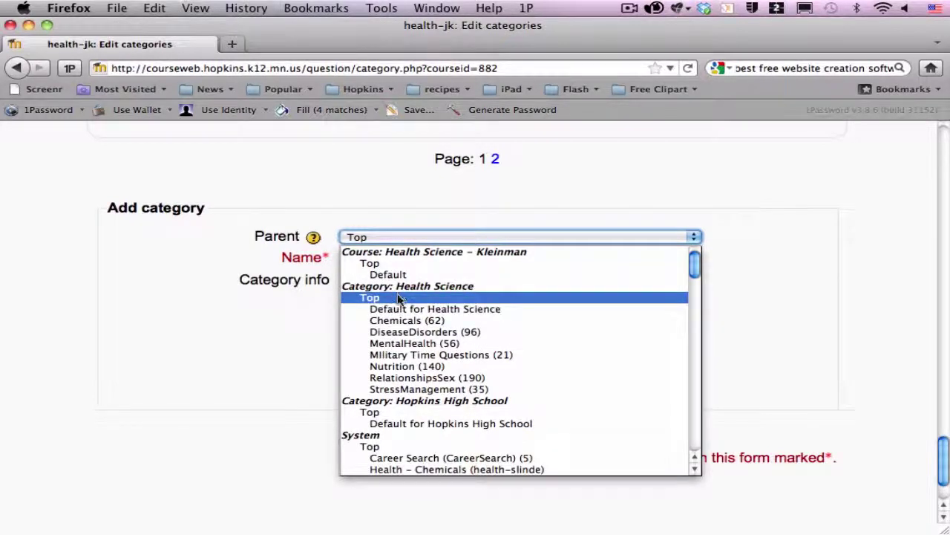
click(398, 299)
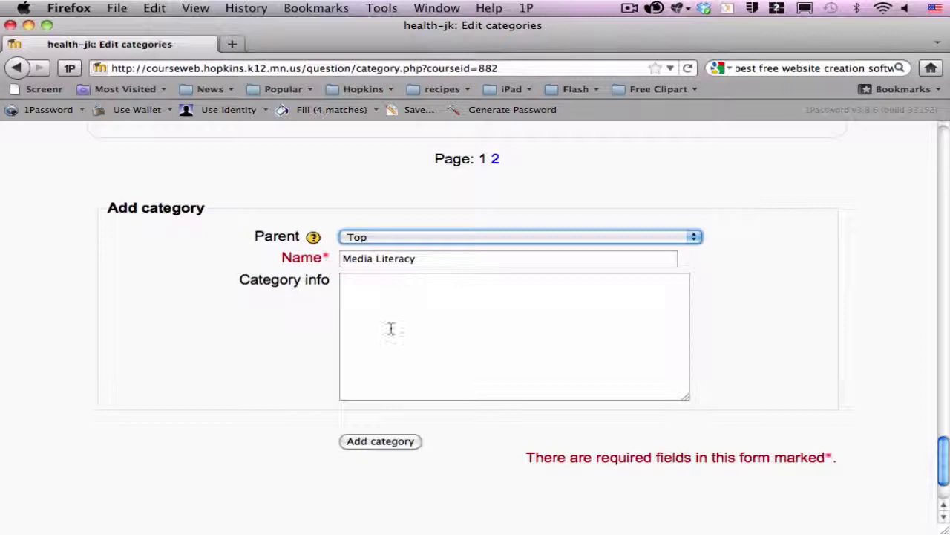
Step: Add the Media Literacy category and confirm it appears in the category list
click(384, 444)
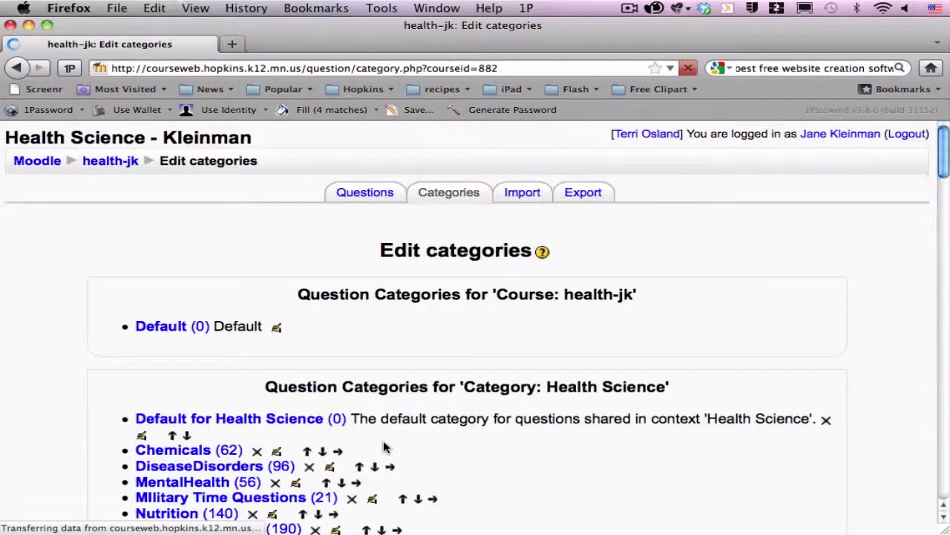
scroll(472, 378, down, 2)
scroll(472, 379, down, 5)
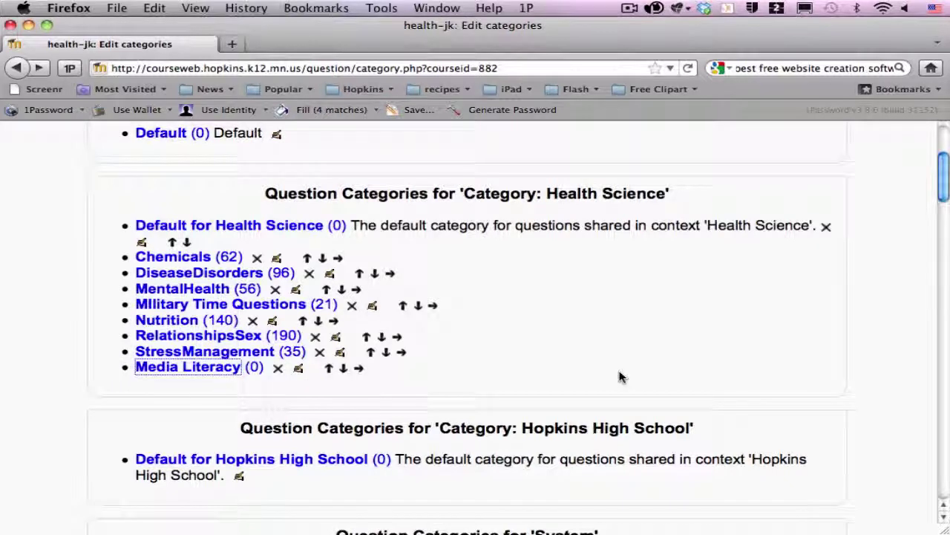
scroll(620, 377, up, 5)
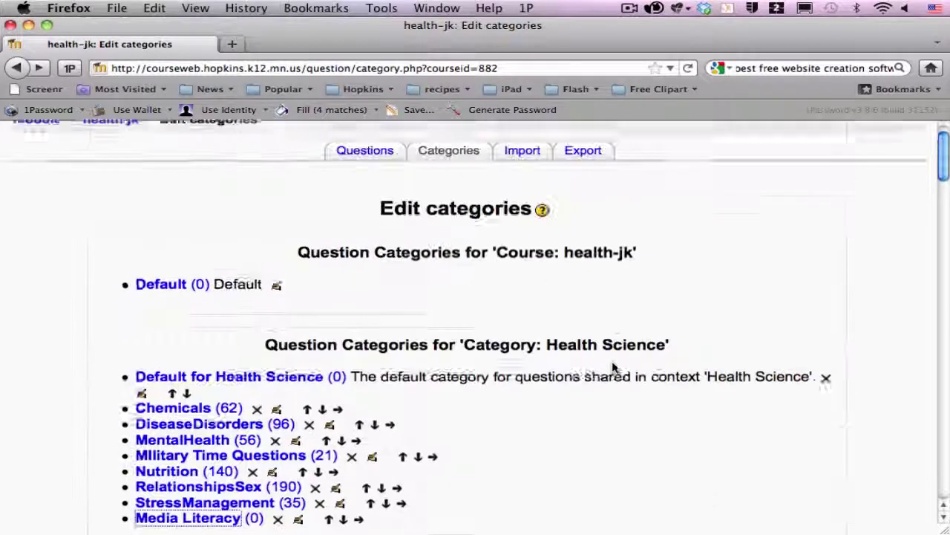
Step: Switch the question bank to Media Literacy and create a new True/False question
click(375, 197)
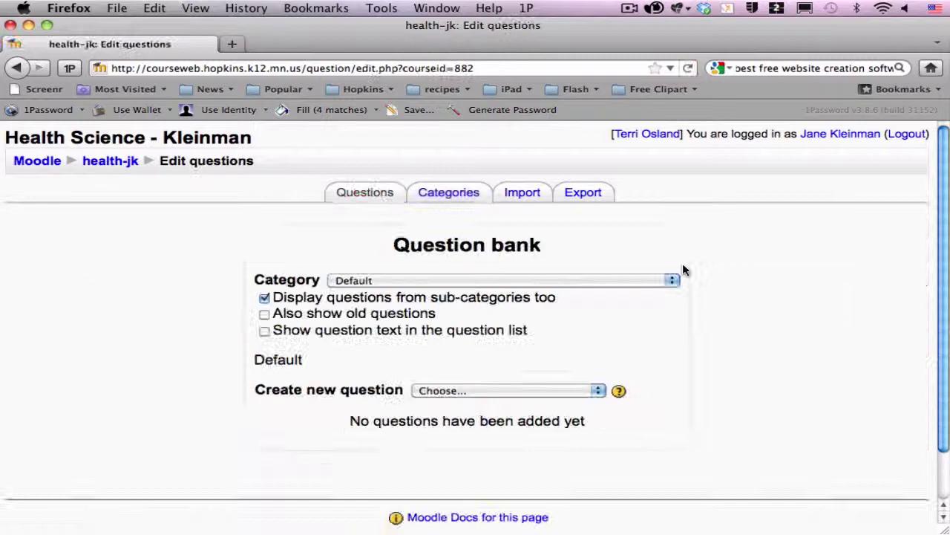
click(613, 281)
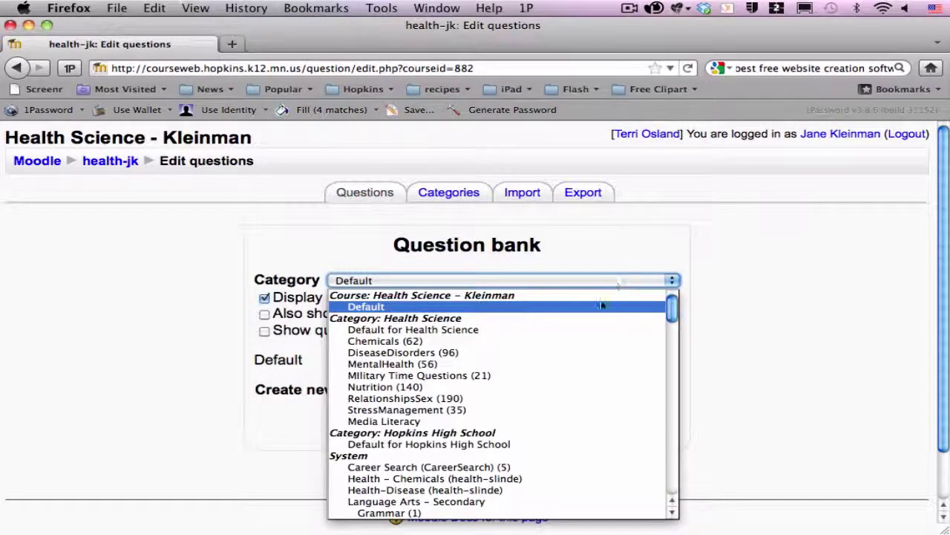
scroll(592, 321, down, 3)
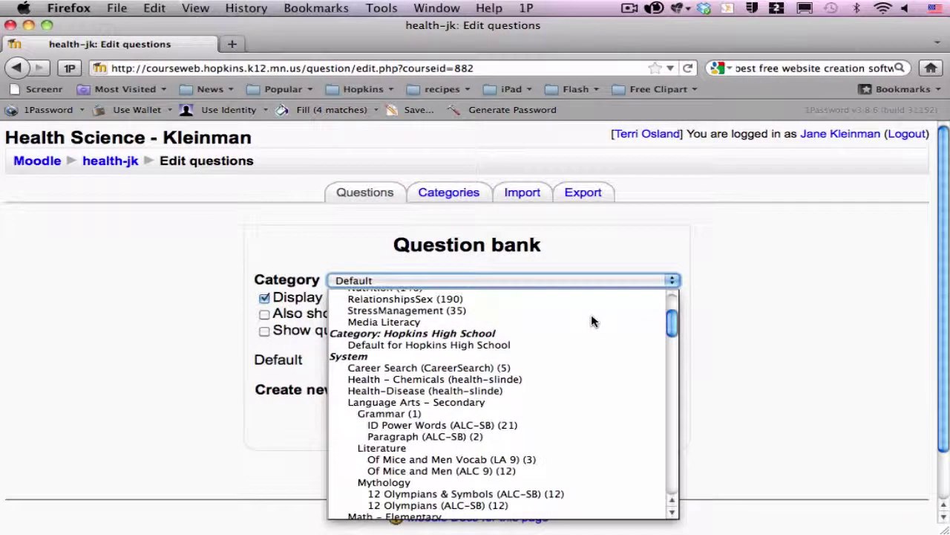
scroll(591, 321, up, 3)
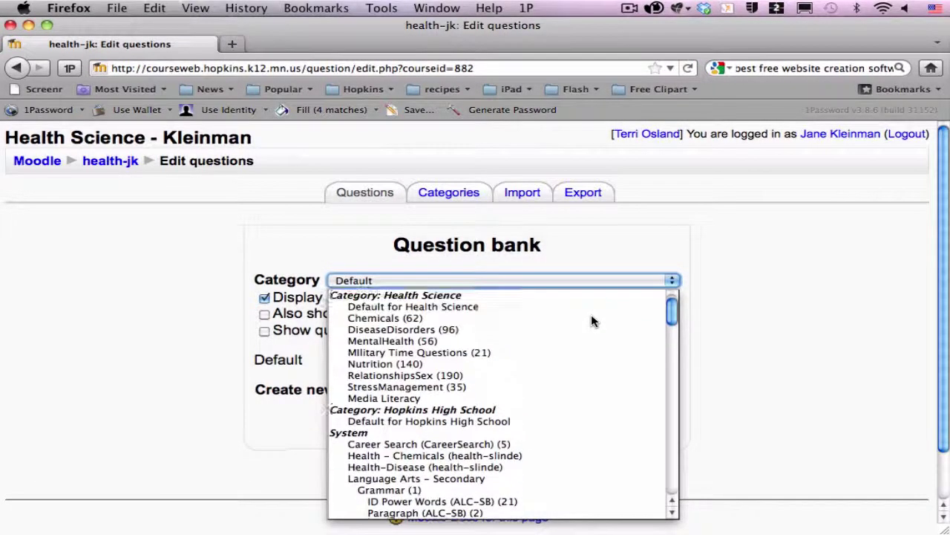
click(550, 401)
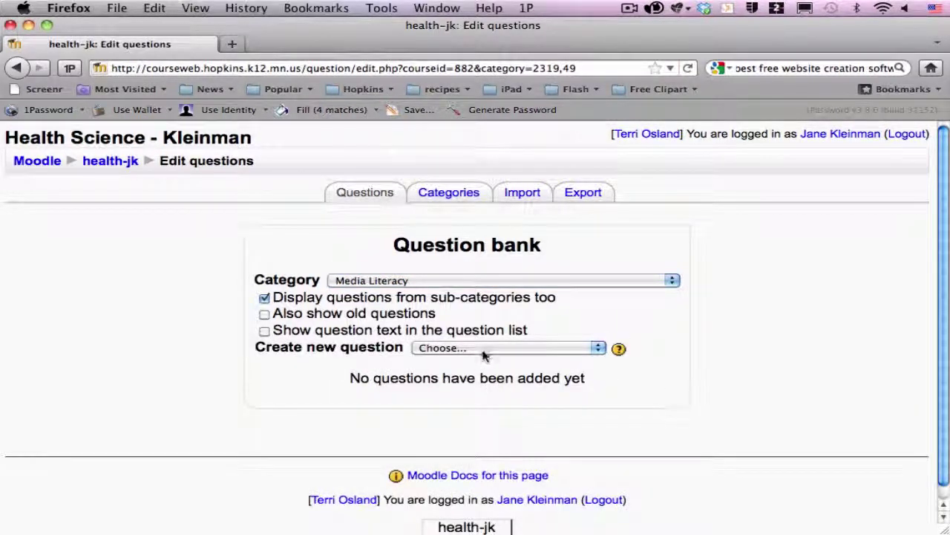
click(487, 350)
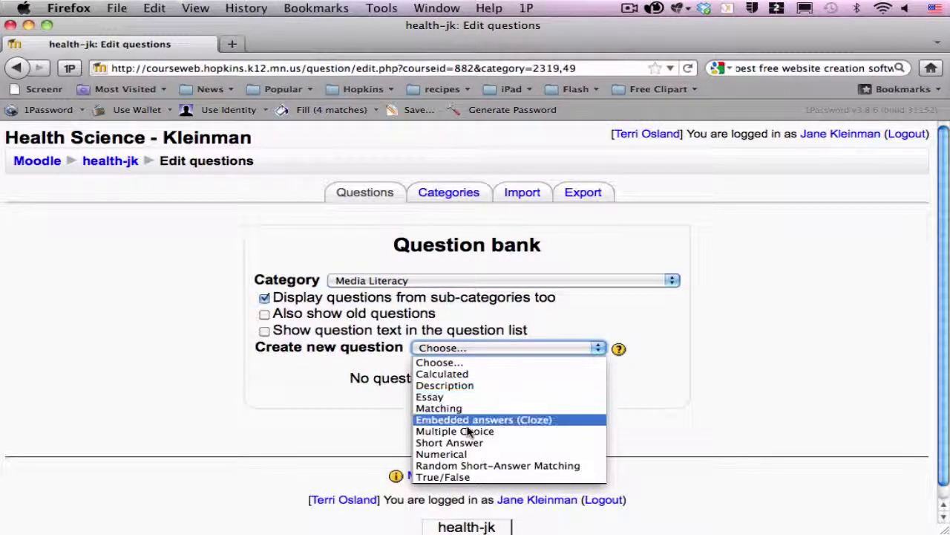
click(456, 478)
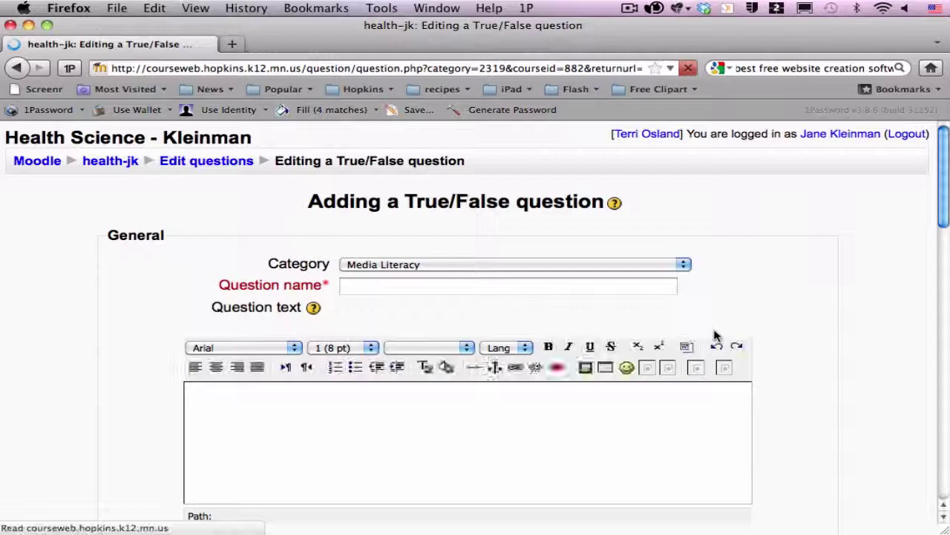
Step: Name the question 'TVs and Teenager' with text 'Does TV influence the attitudes of teenagers?'
scroll(817, 312, down, 2)
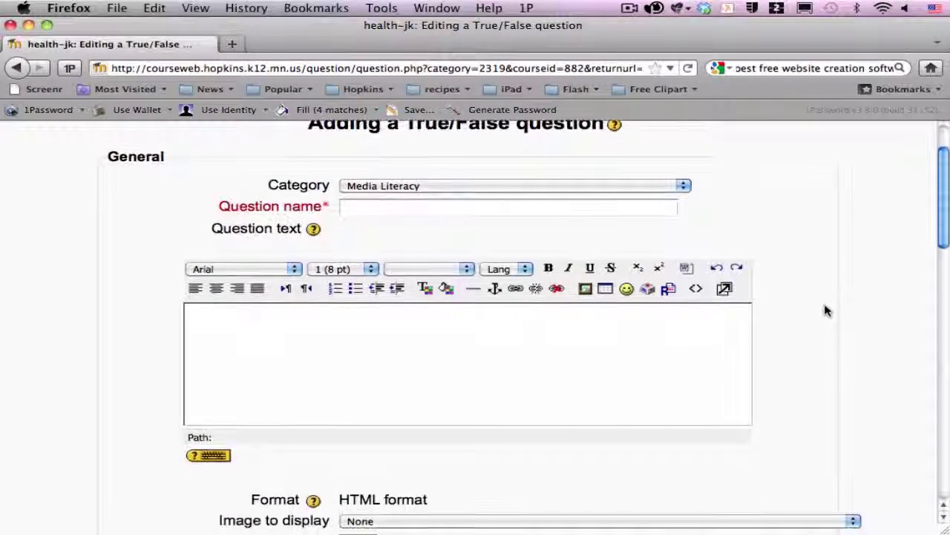
click(483, 206)
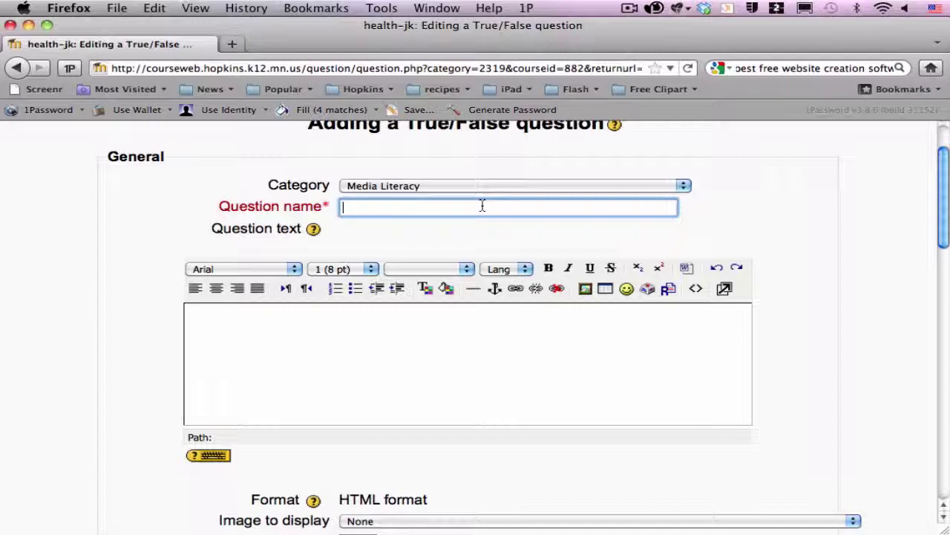
text(TV)
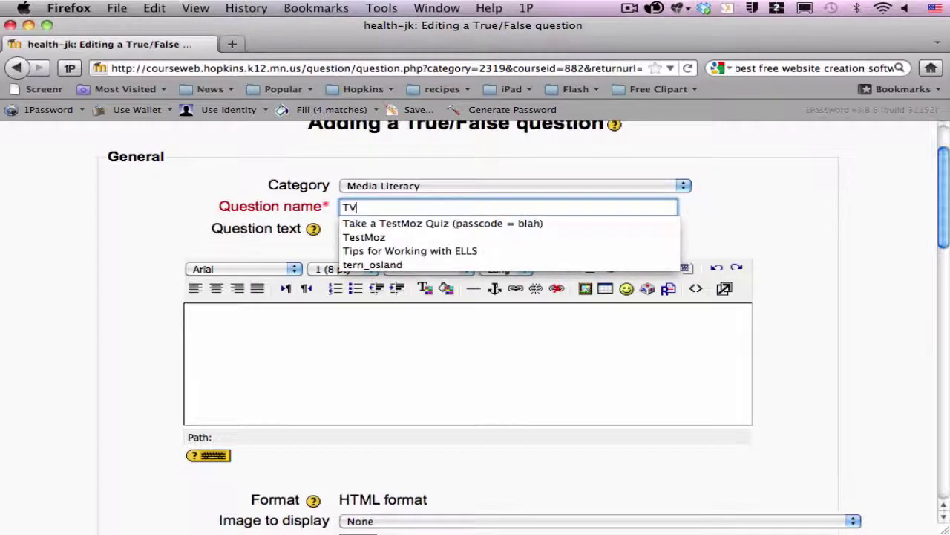
text(s and Teenager)
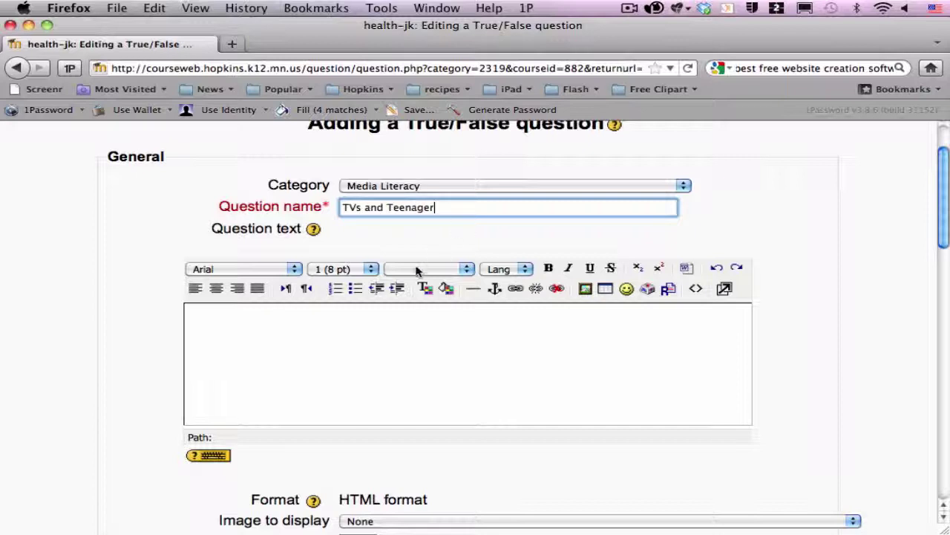
click(364, 336)
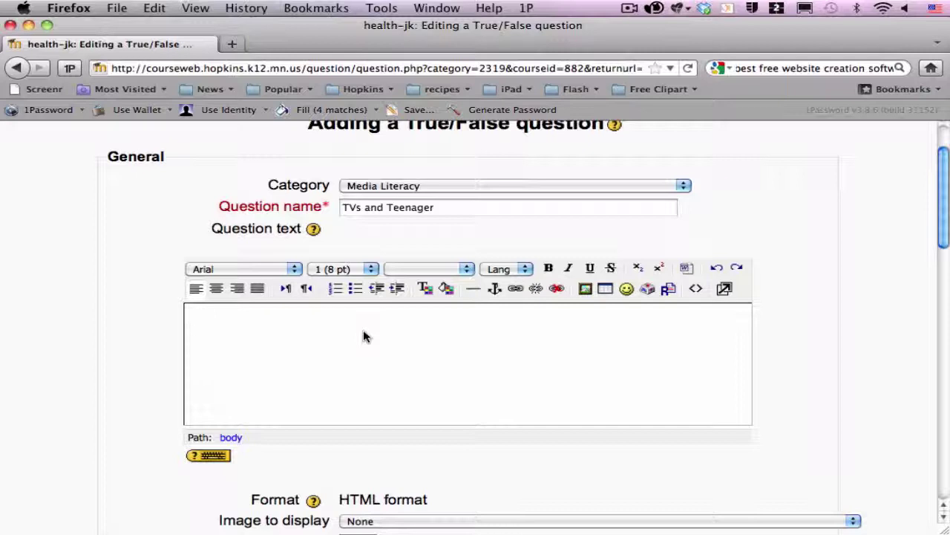
text(Does TV)
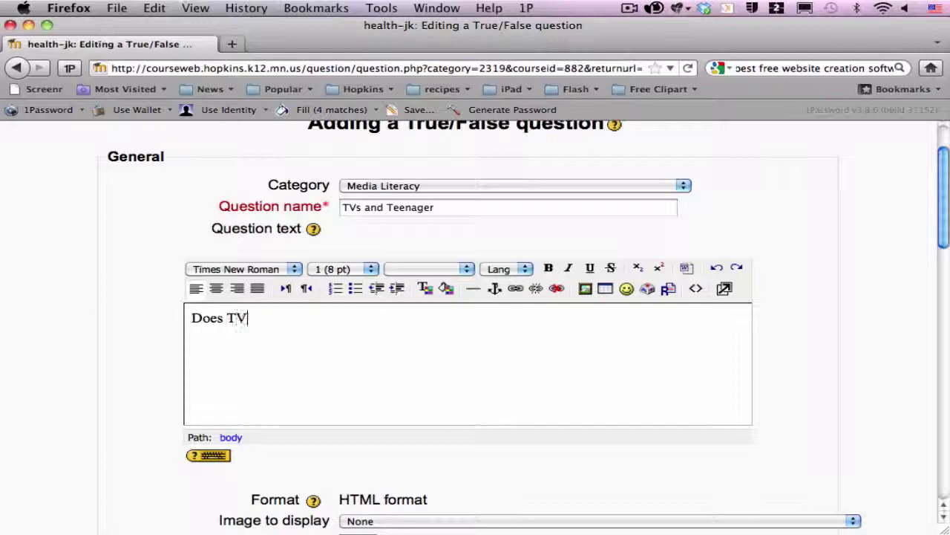
text( influence )
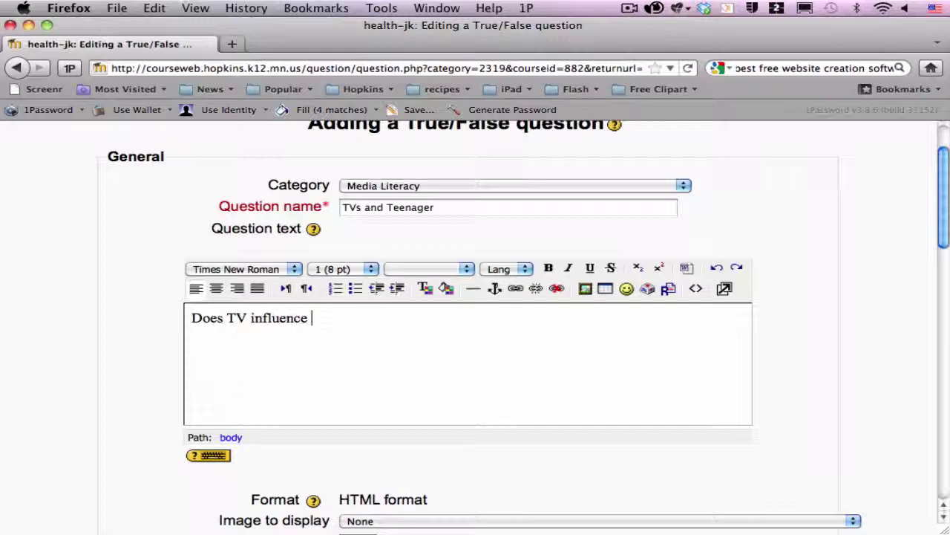
text(the attitudes )
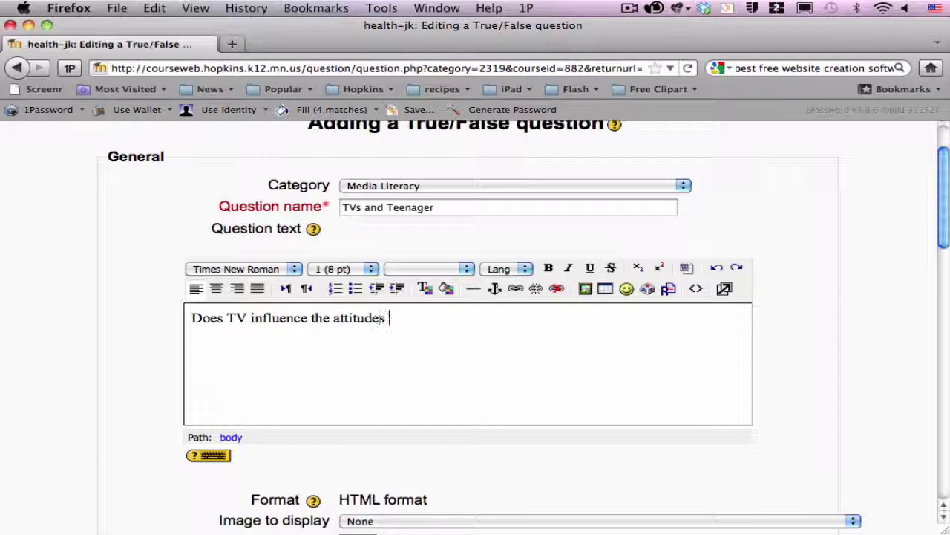
text(of teenagers?)
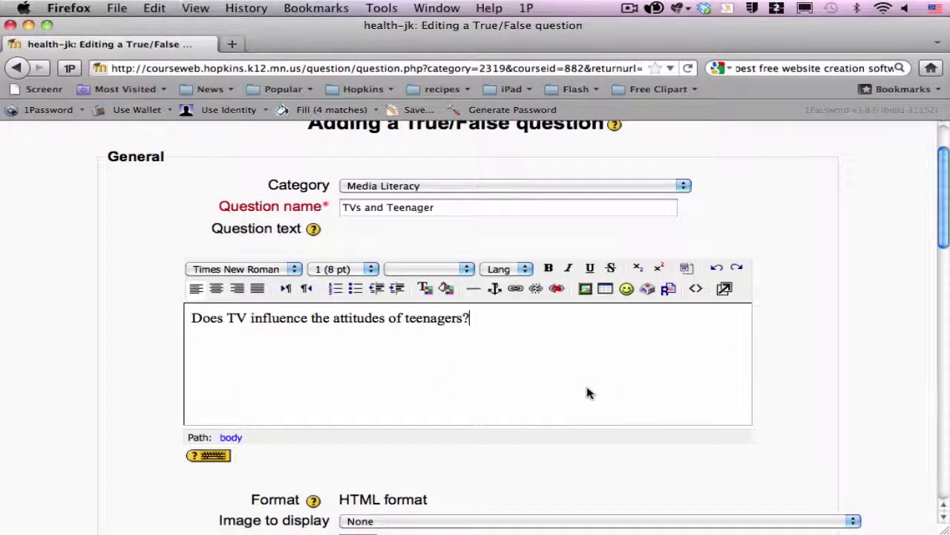
scroll(587, 392, down, 3)
scroll(651, 339, down, 3)
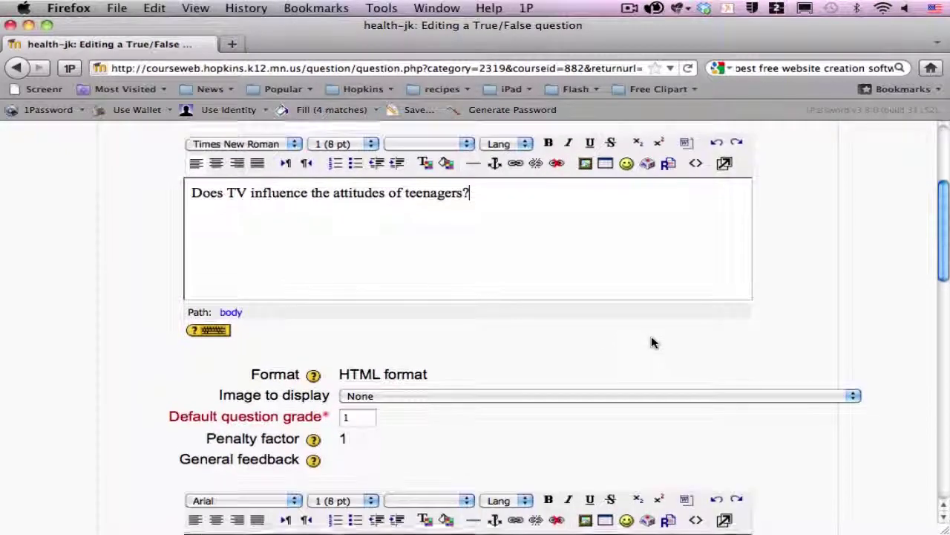
scroll(651, 341, down, 1)
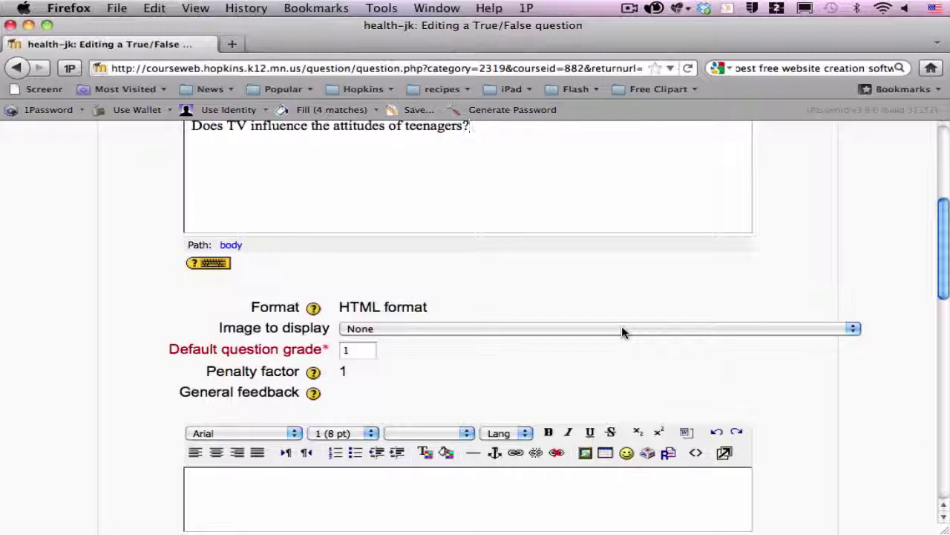
click(622, 329)
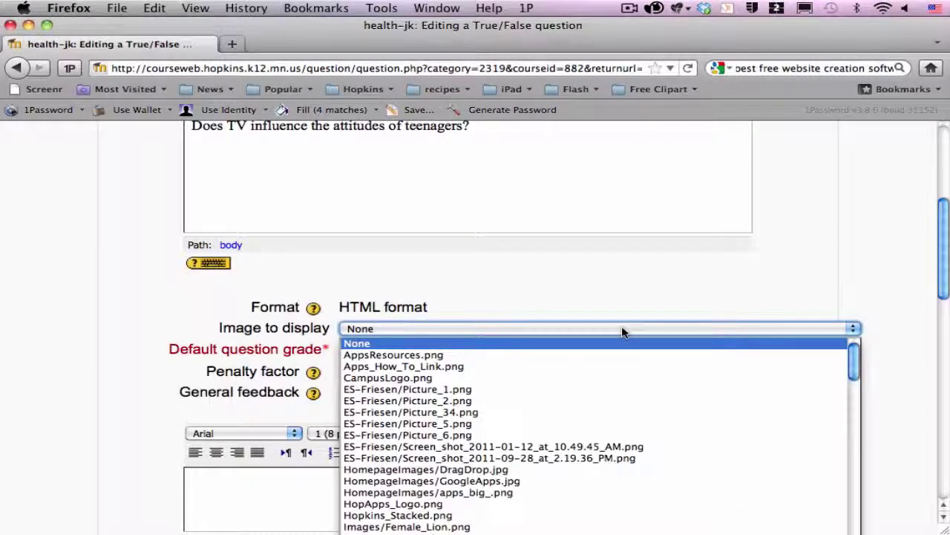
scroll(613, 391, down, 5)
scroll(611, 391, down, 10)
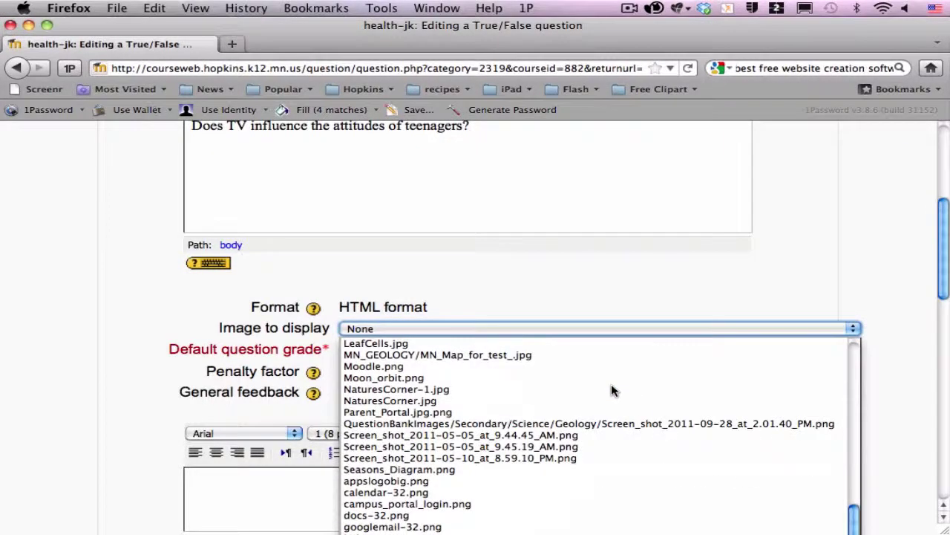
scroll(611, 391, up, 15)
click(671, 289)
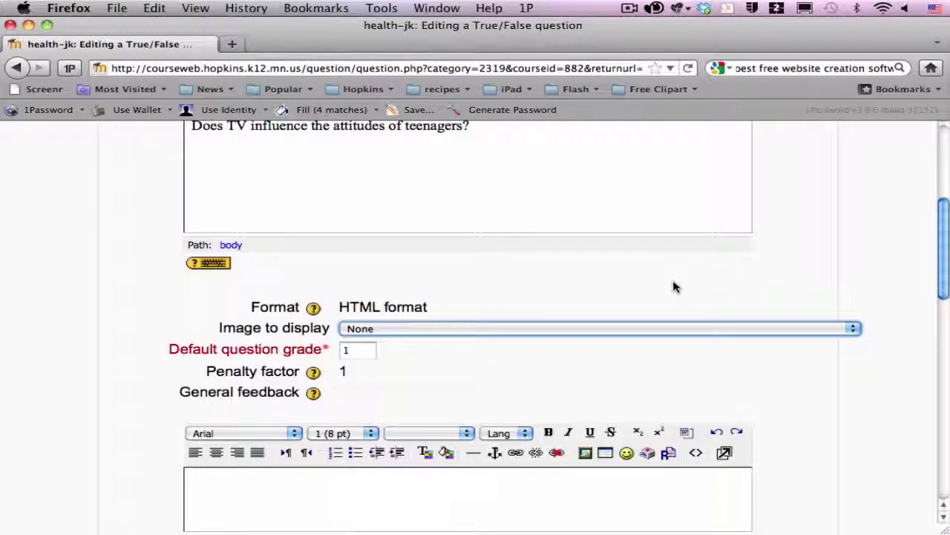
scroll(674, 287, down, 3)
scroll(586, 352, up, 5)
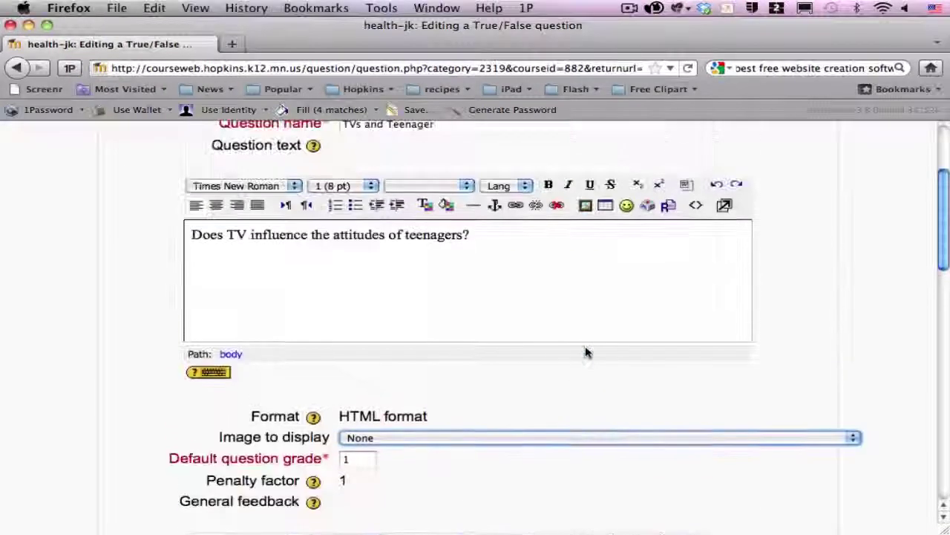
click(521, 246)
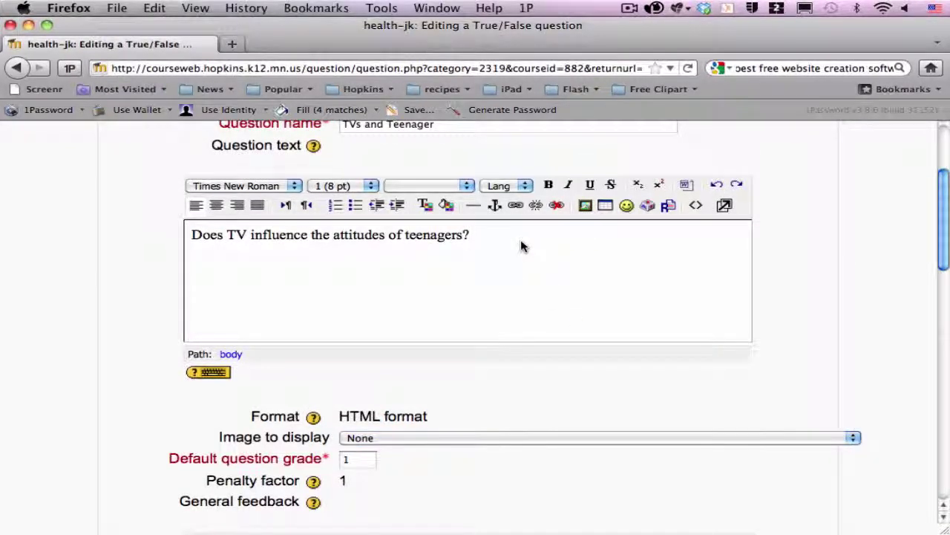
key(Return)
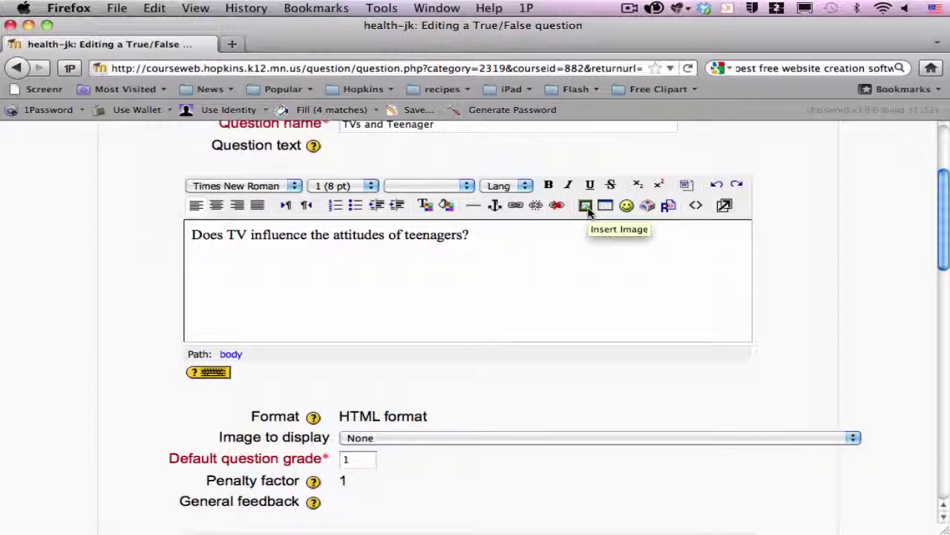
scroll(534, 314, down, 5)
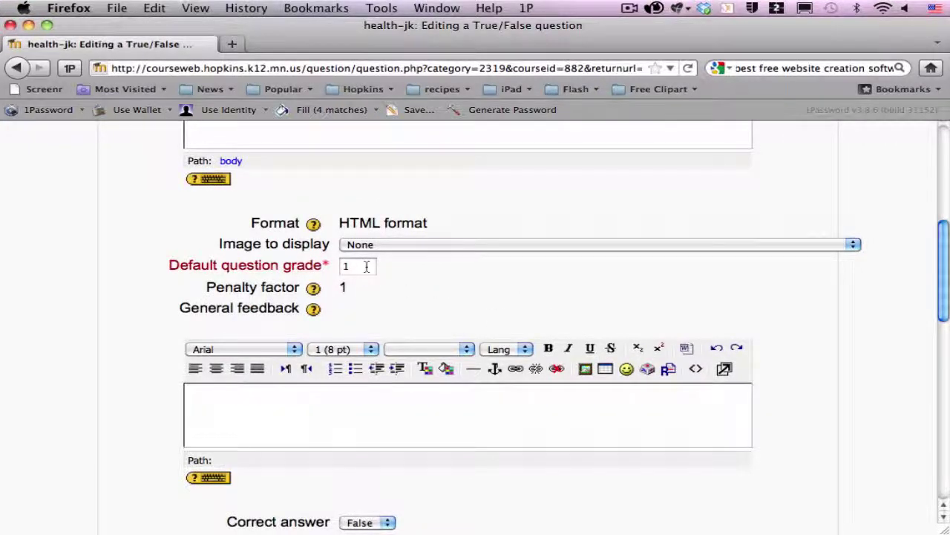
scroll(450, 284, down, 2)
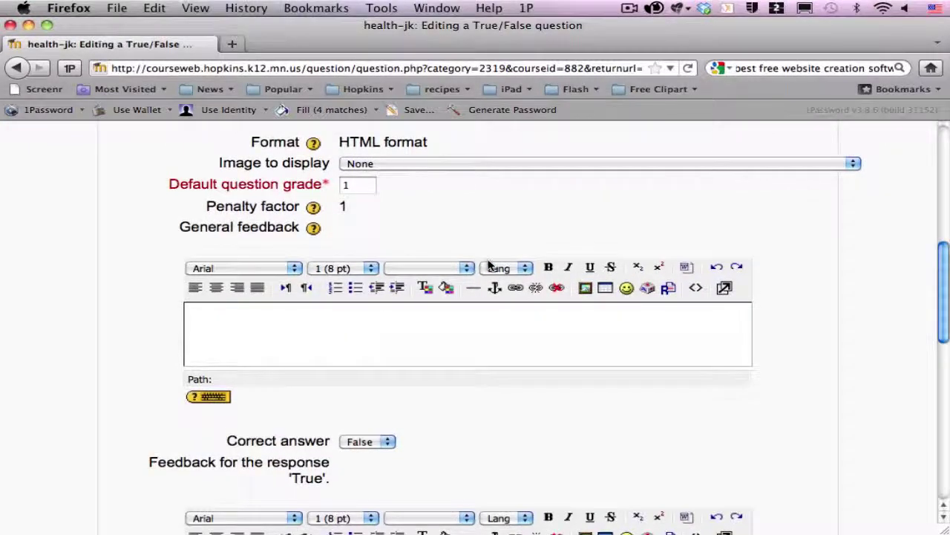
scroll(488, 265, down, 2)
scroll(488, 265, down, 1)
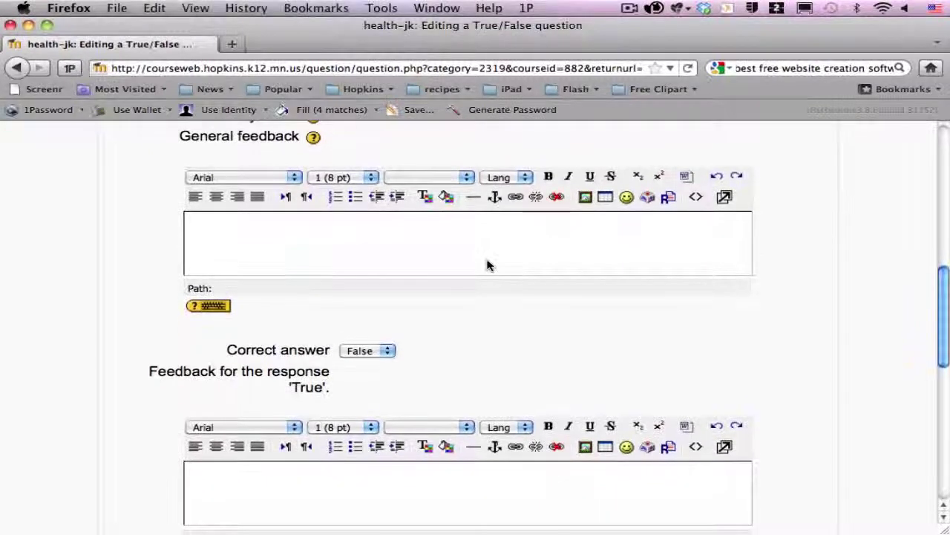
scroll(488, 265, down, 3)
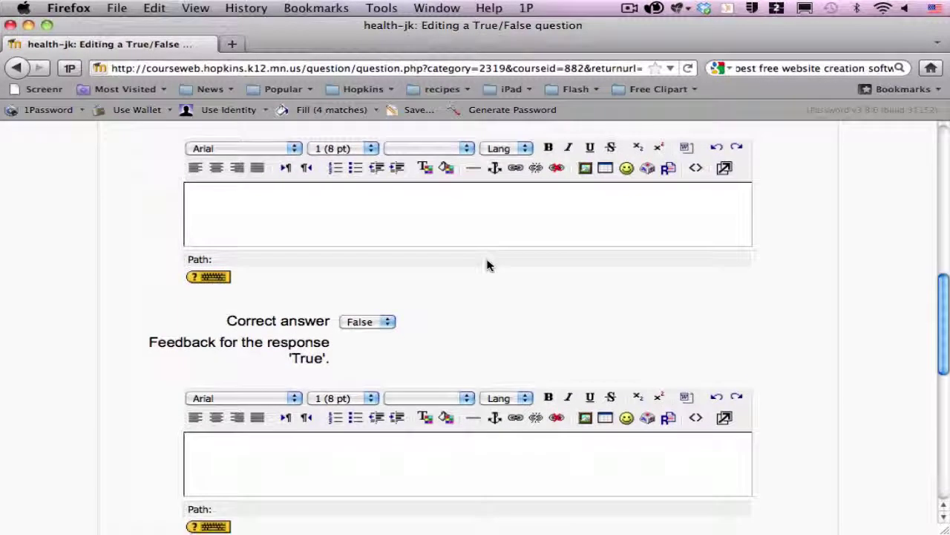
scroll(488, 265, down, 1)
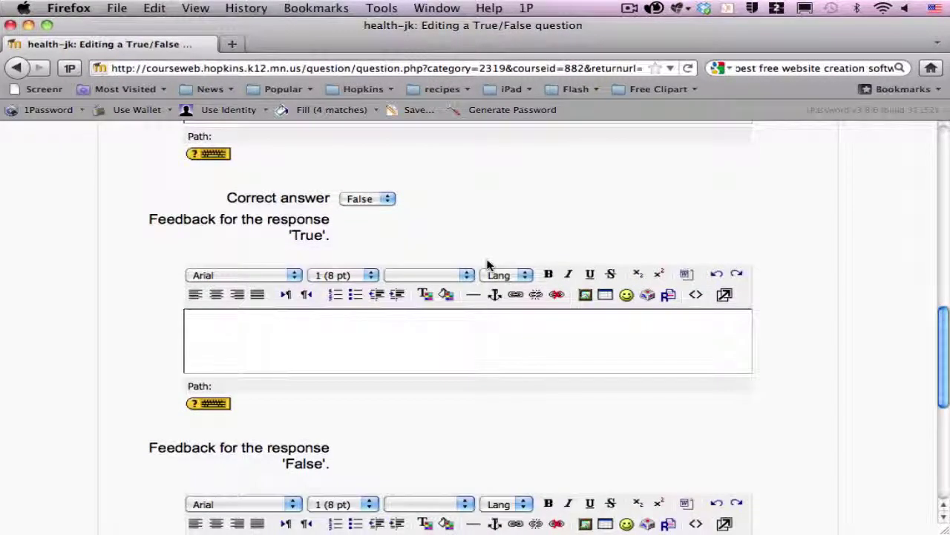
scroll(488, 265, down, 2)
scroll(488, 265, down, 3)
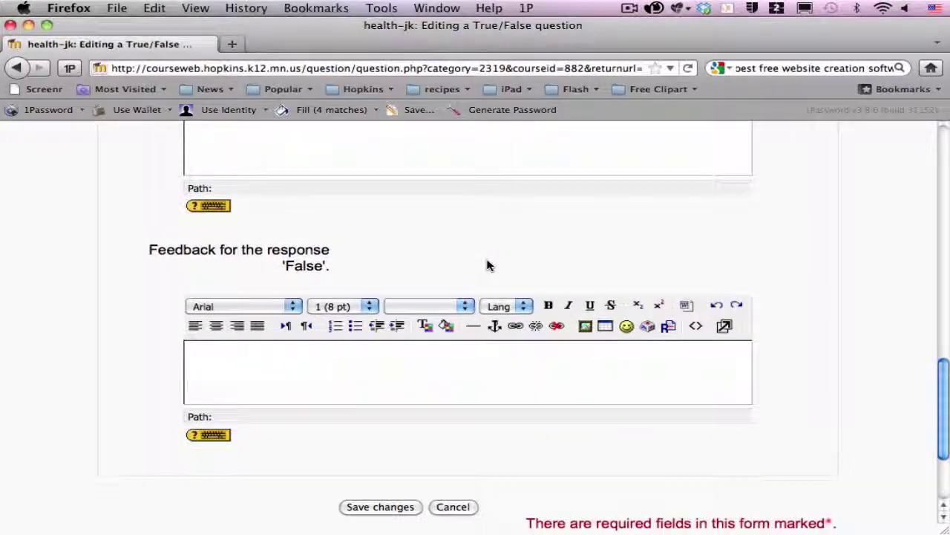
scroll(488, 265, up, 2)
scroll(487, 265, up, 3)
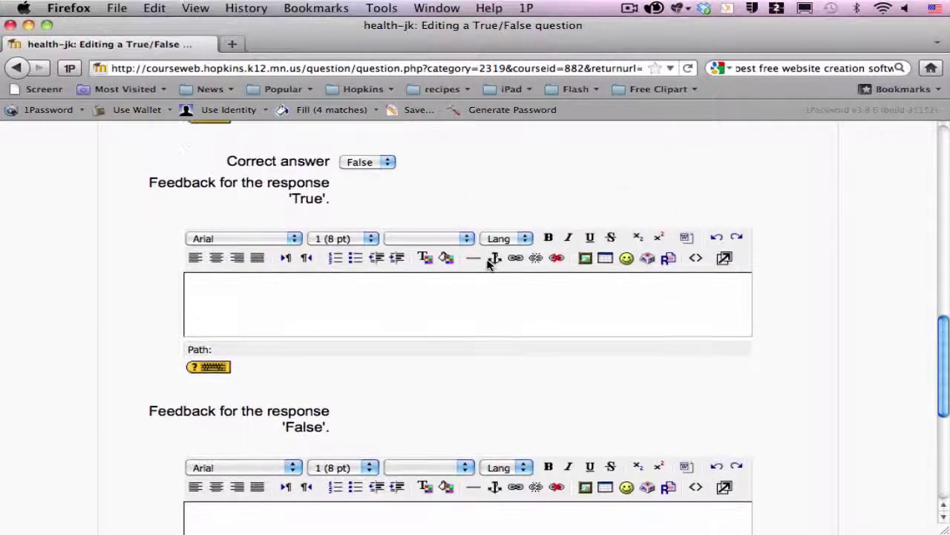
scroll(488, 265, up, 1)
scroll(488, 265, up, 3)
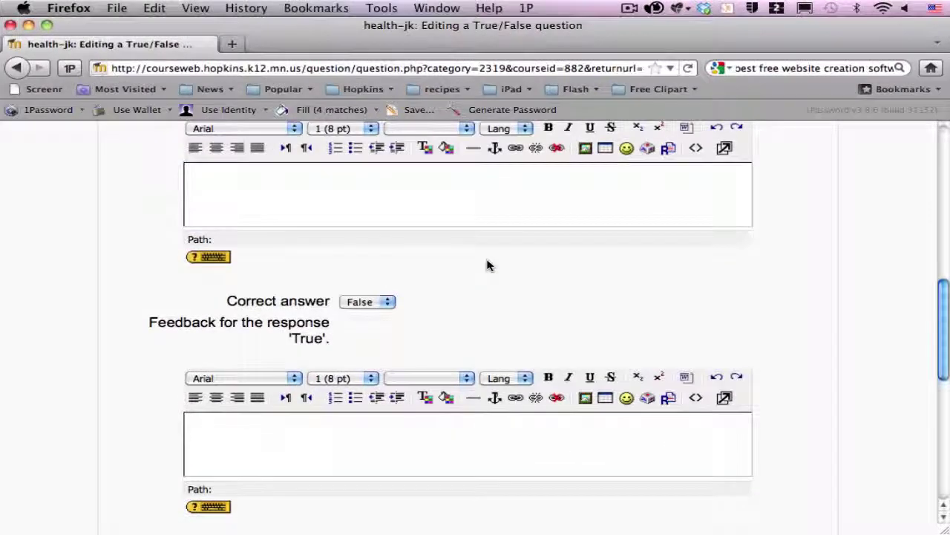
Step: Set the correct answer to True and save the 'TVs and Teenager' question
click(375, 303)
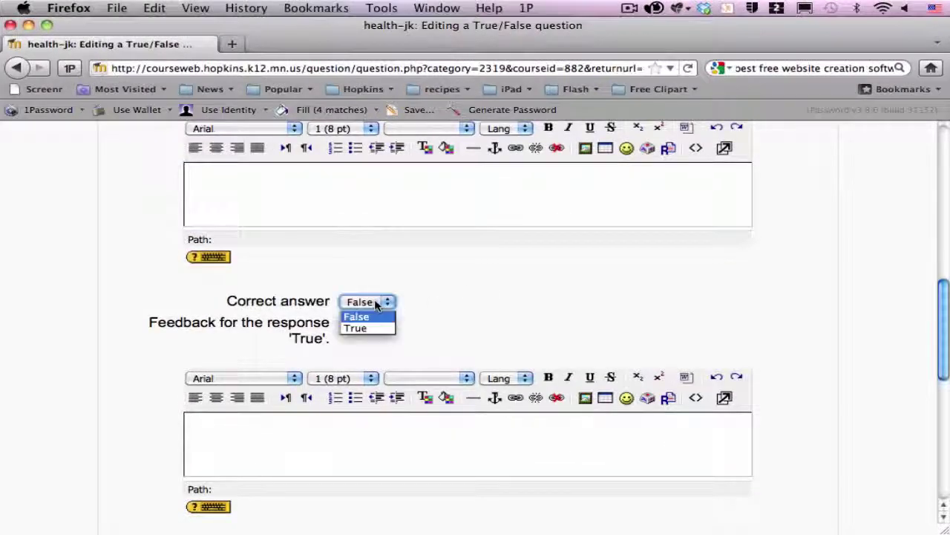
click(357, 328)
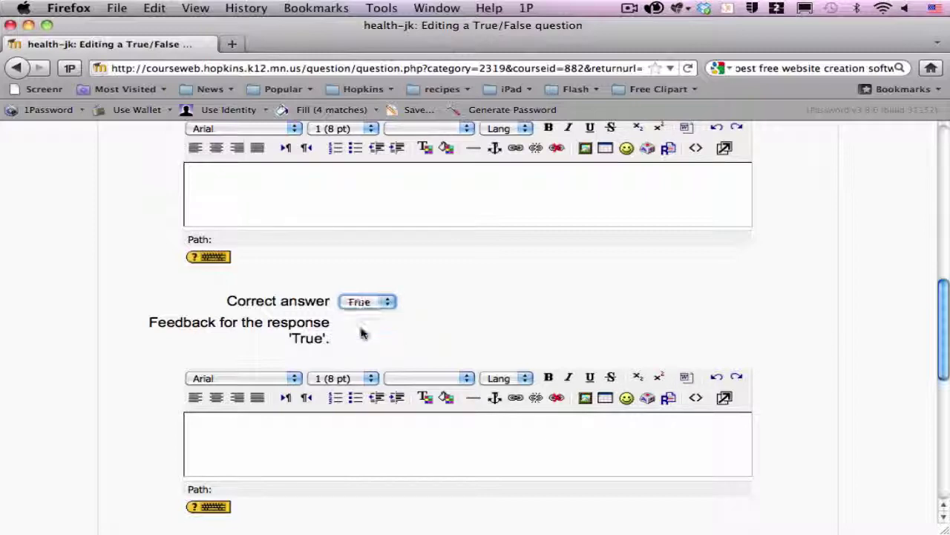
scroll(497, 312, down, 7)
click(425, 412)
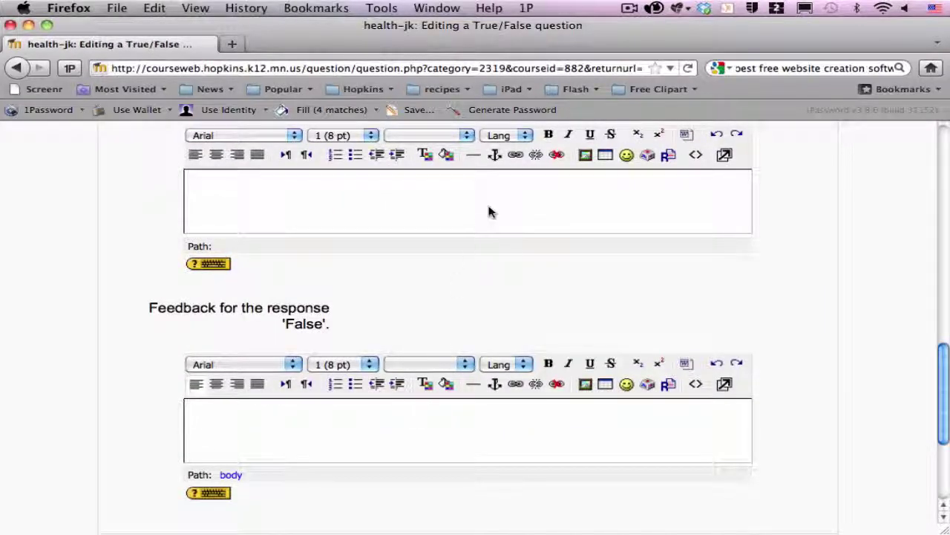
scroll(489, 209, up, 3)
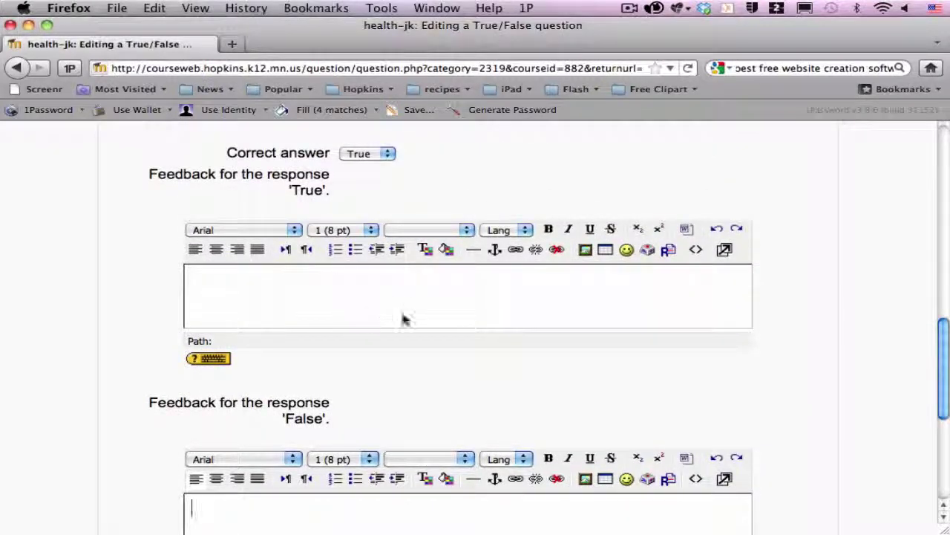
scroll(465, 367, down, 5)
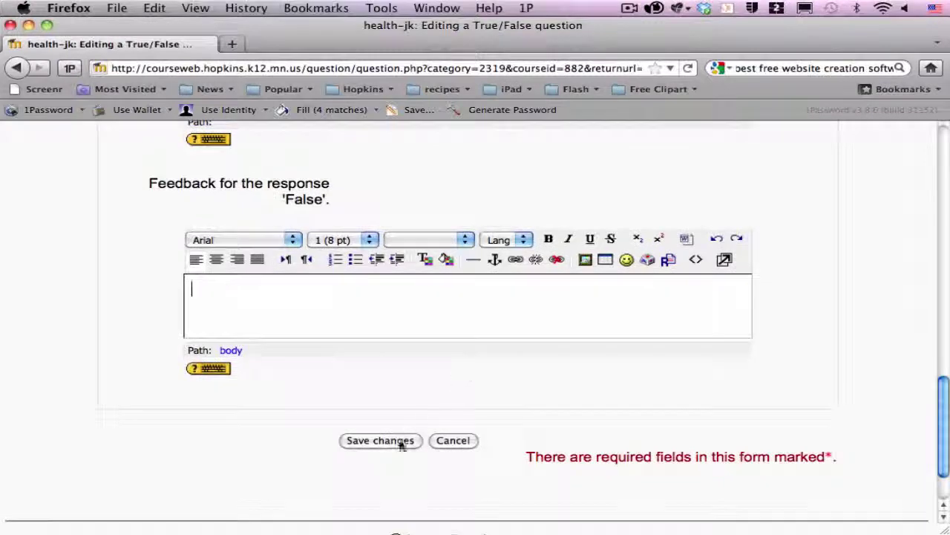
click(380, 440)
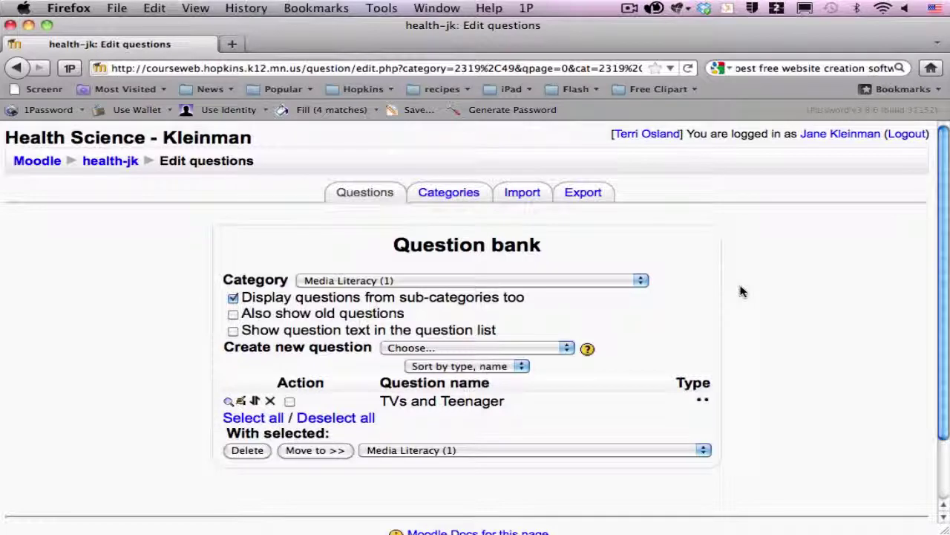
Step: Return to the Categories page to see Media Literacy now counting 1 question
click(458, 194)
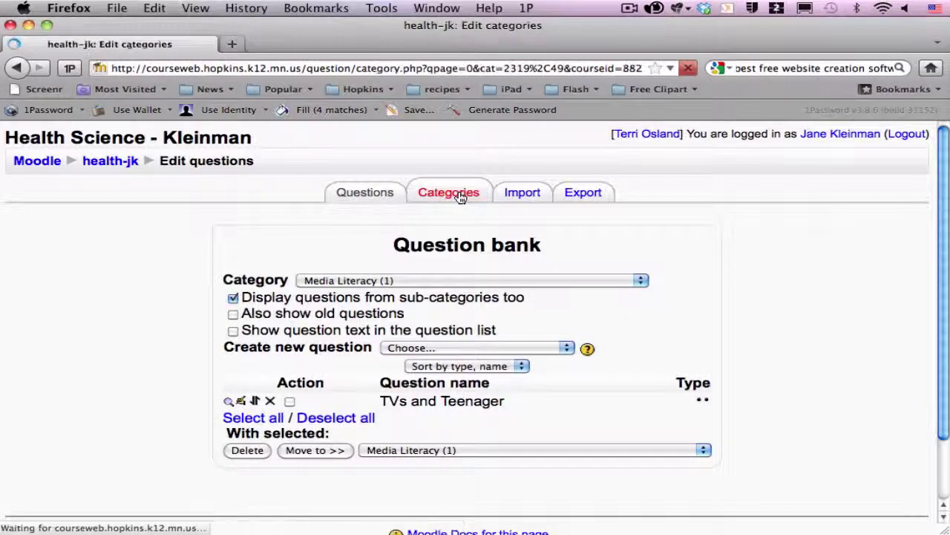
scroll(441, 327, down, 5)
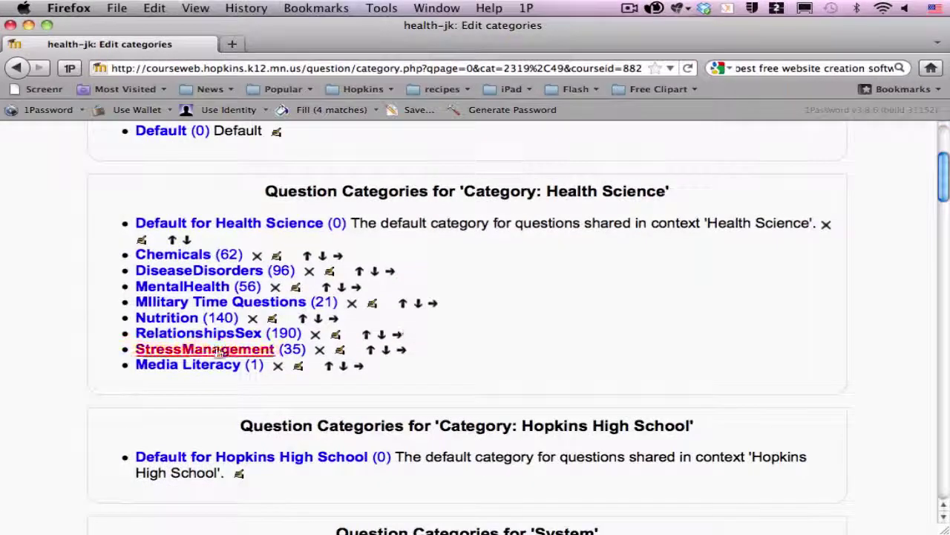